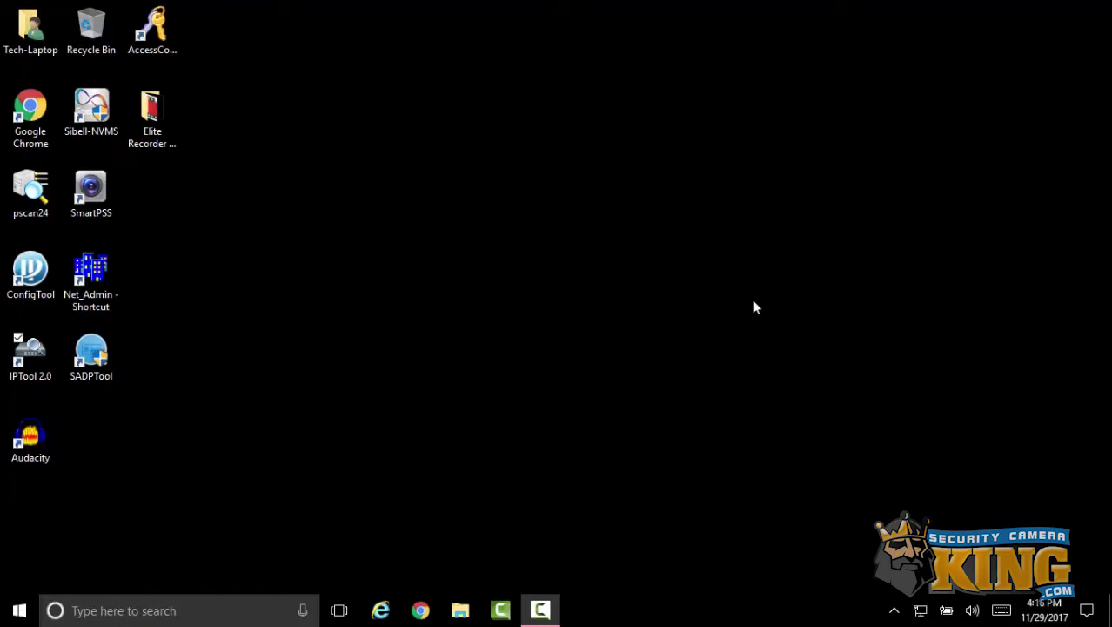
- Move the IPTool 2.0 shortcut to mid-desktop and launch it to find DVR QDVR4-0106
drag(31, 352, 477, 217)
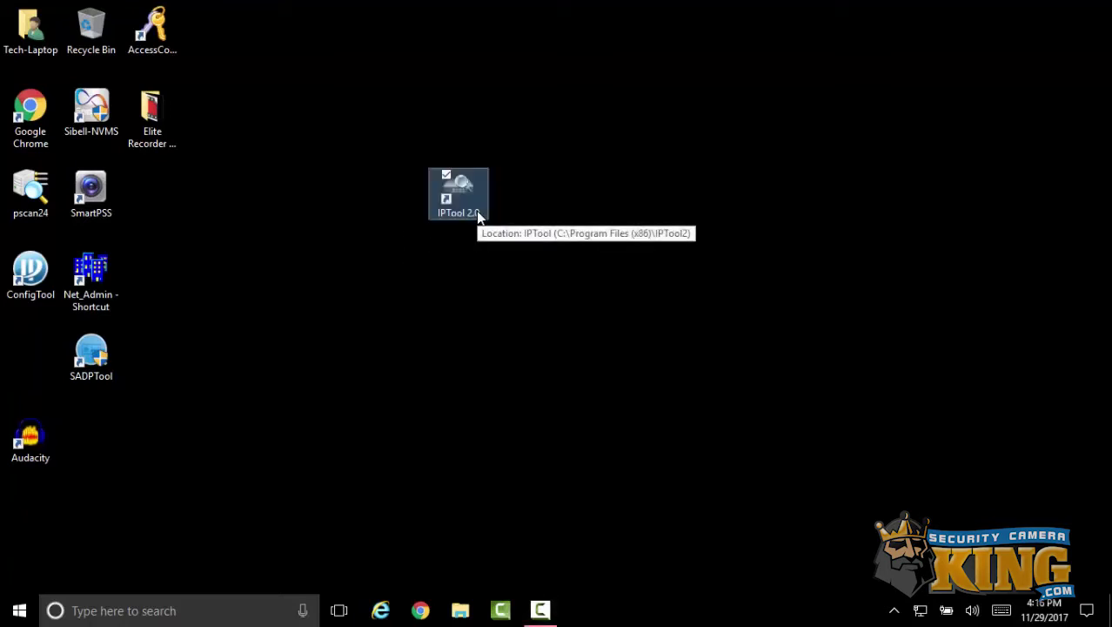
double_click(465, 189)
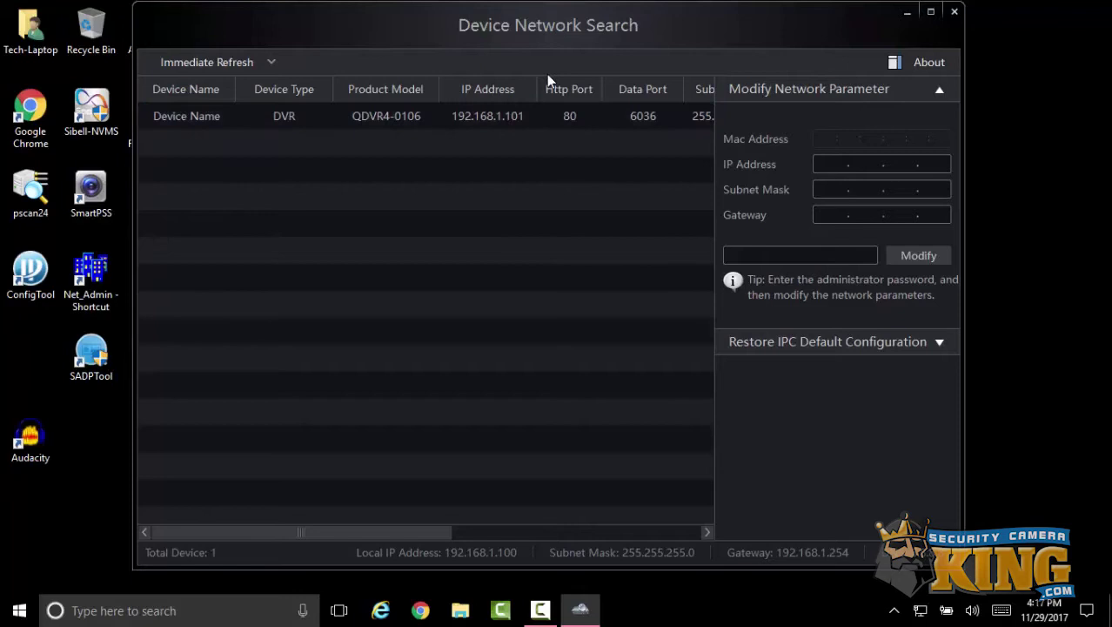
- Open the QDVR4-0106 DVR's Web Client login page in Internet Explorer and maximize the window
click(519, 117)
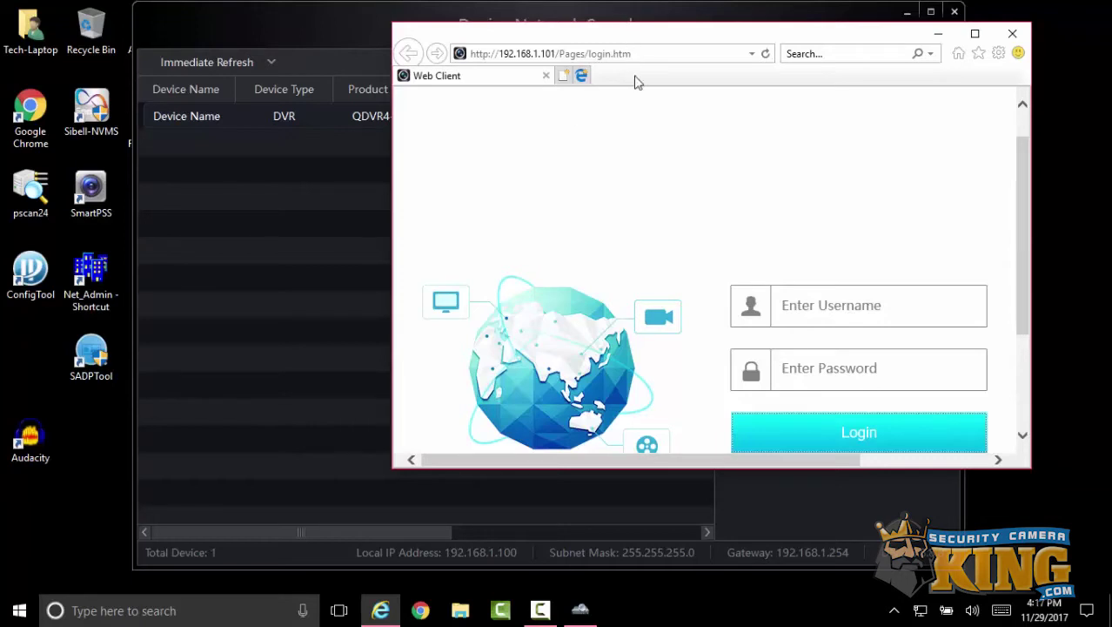
drag(635, 81, 566, 165)
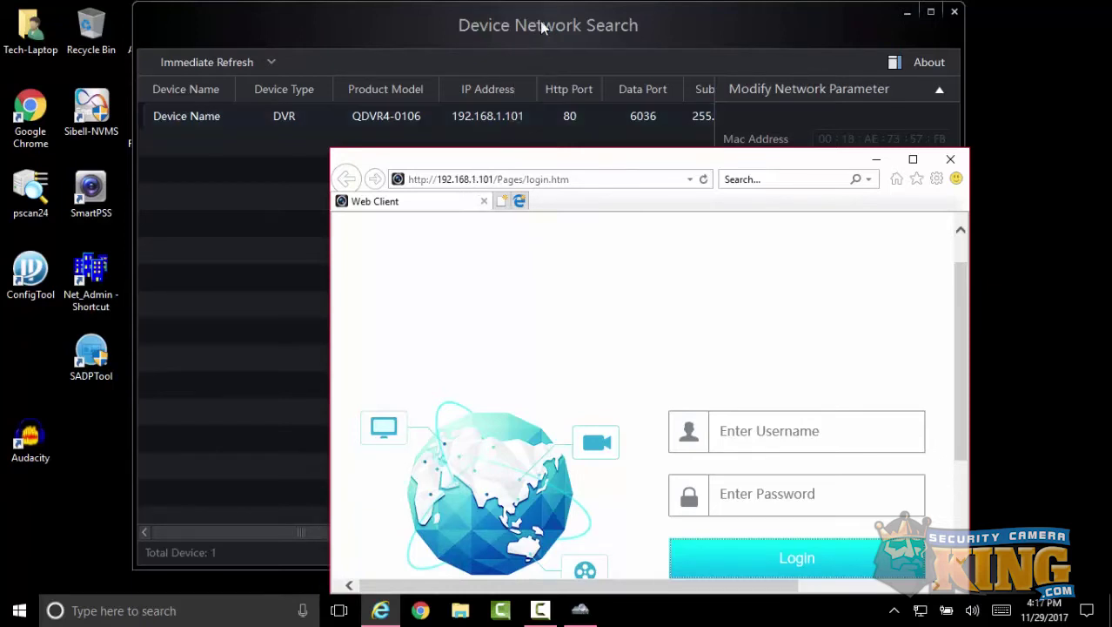
click(913, 159)
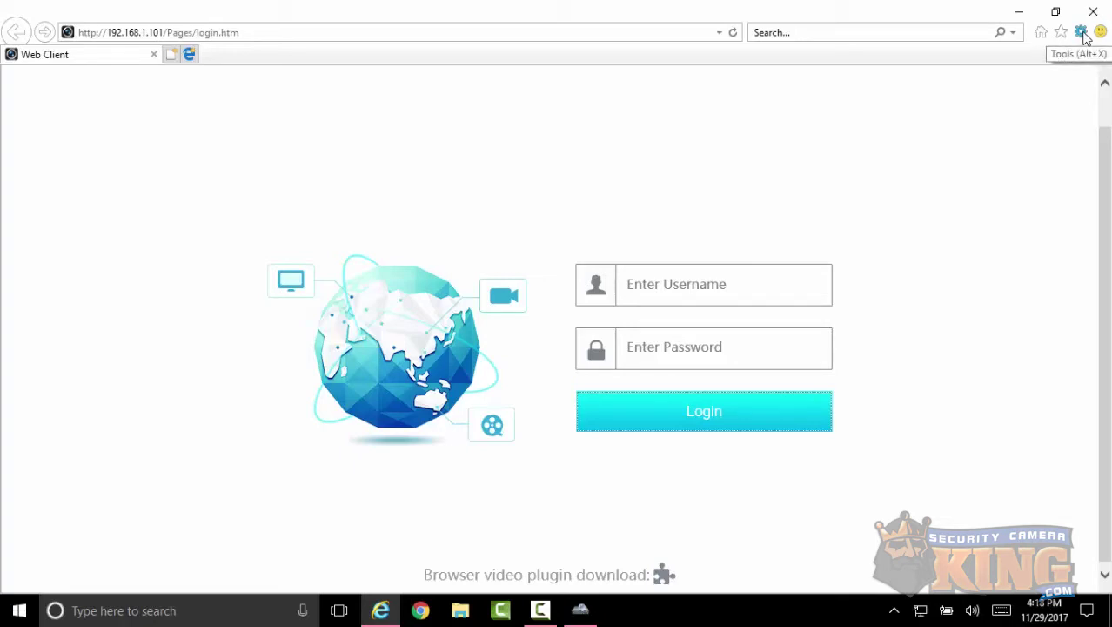
- Set the Internet zone's 'Download unsigned ActiveX controls' option to Prompt and apply it
click(1082, 33)
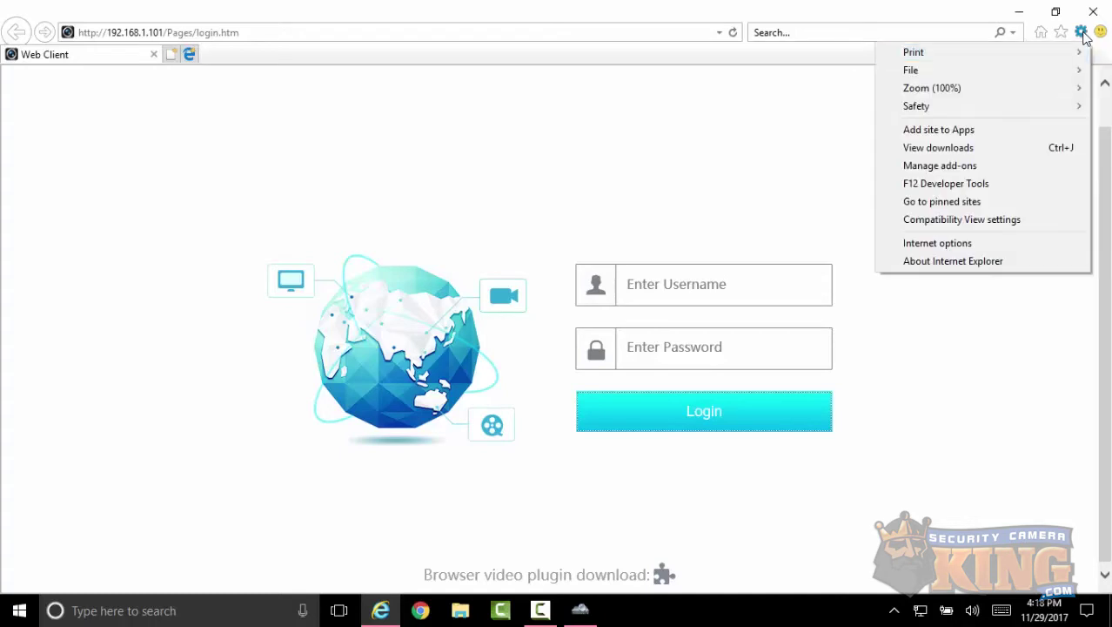
click(1004, 245)
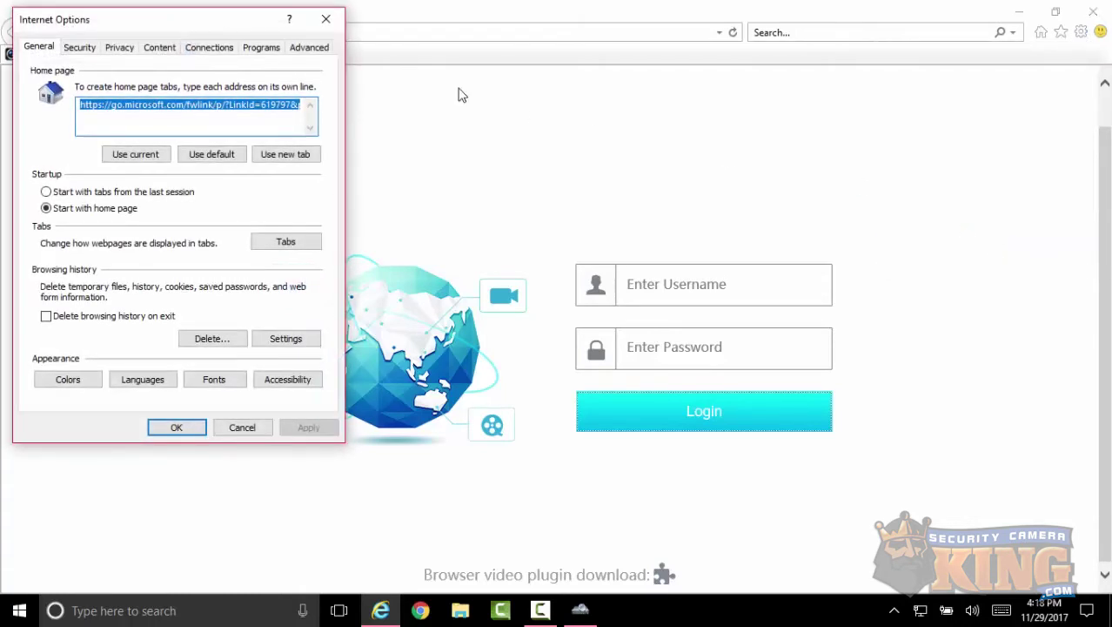
click(79, 47)
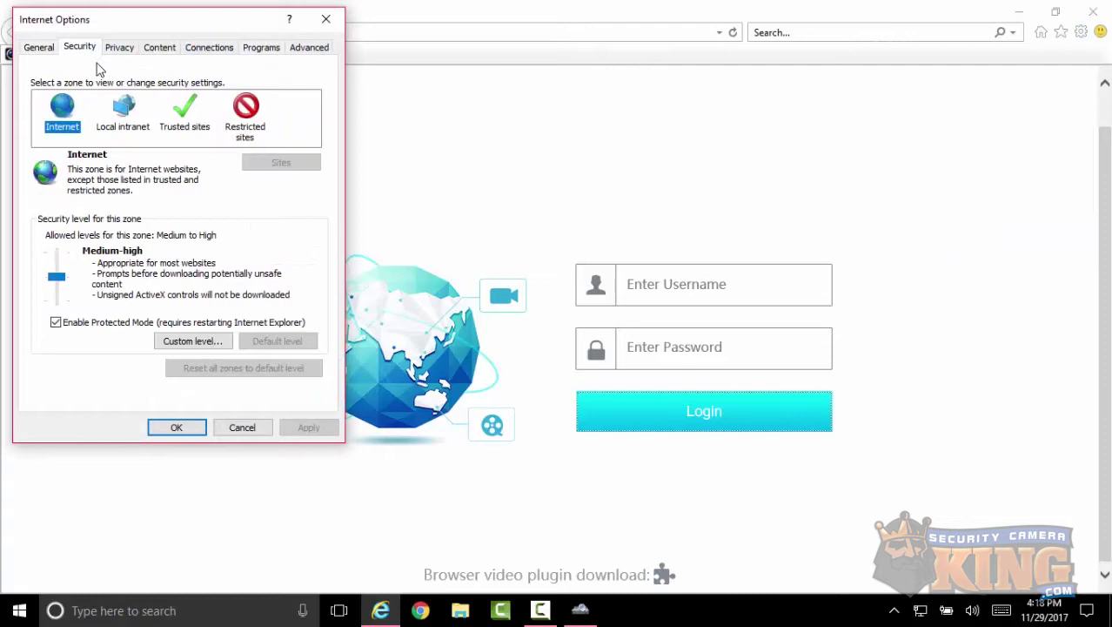
click(174, 347)
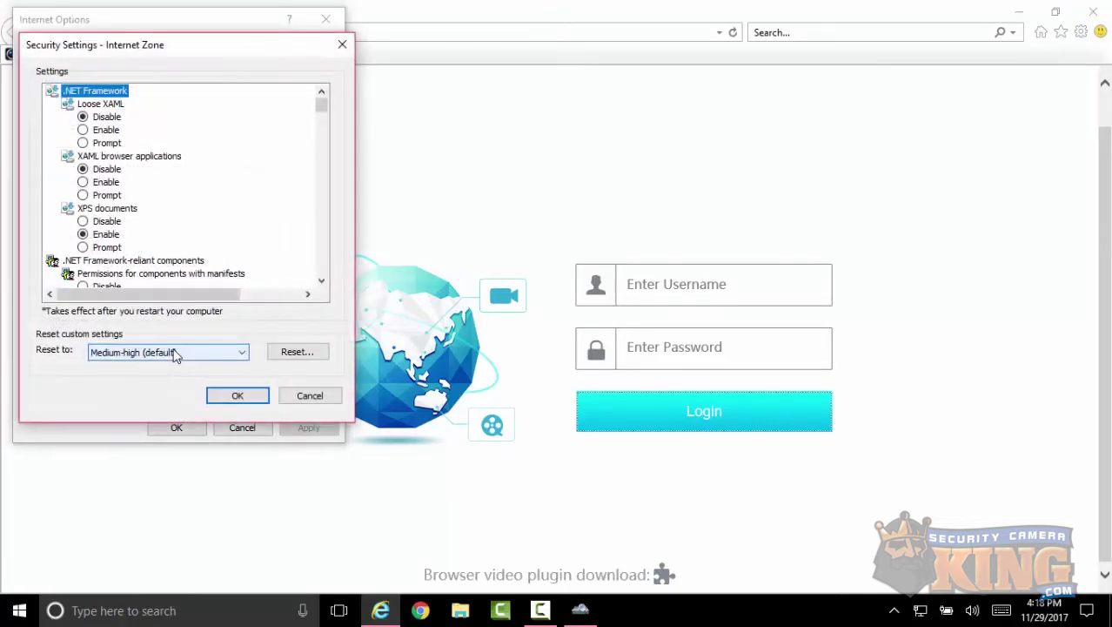
click(323, 123)
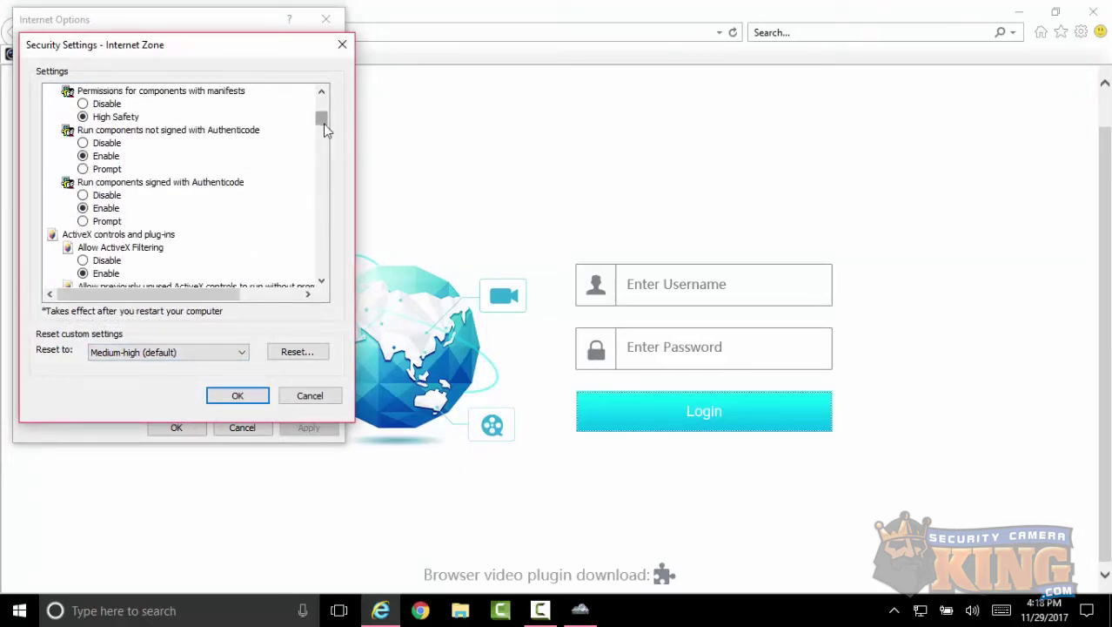
drag(323, 124, 323, 150)
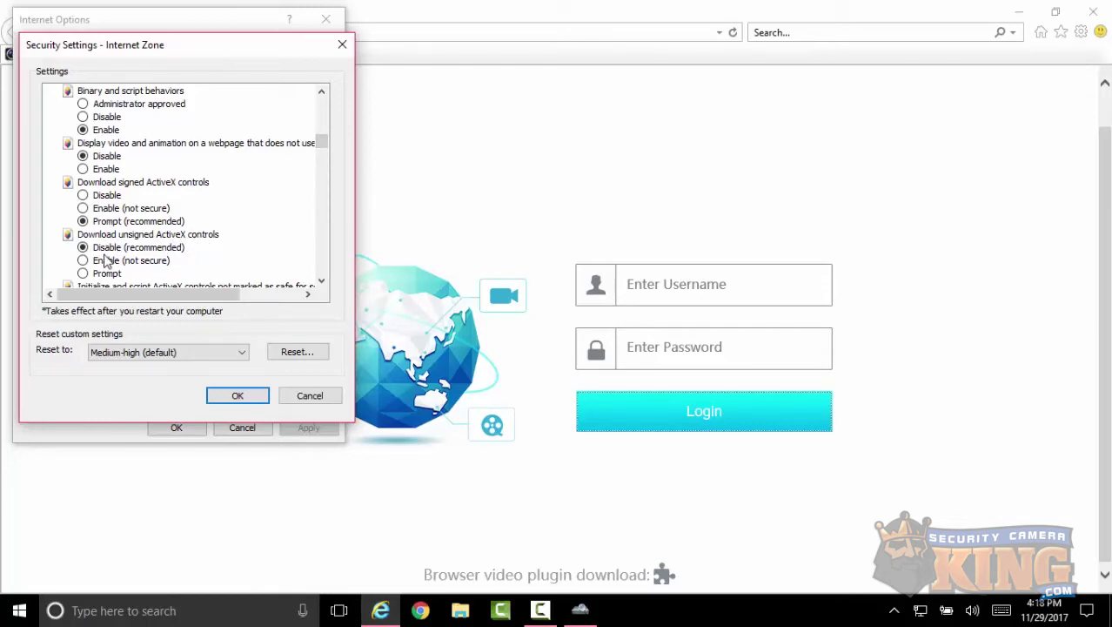
click(83, 275)
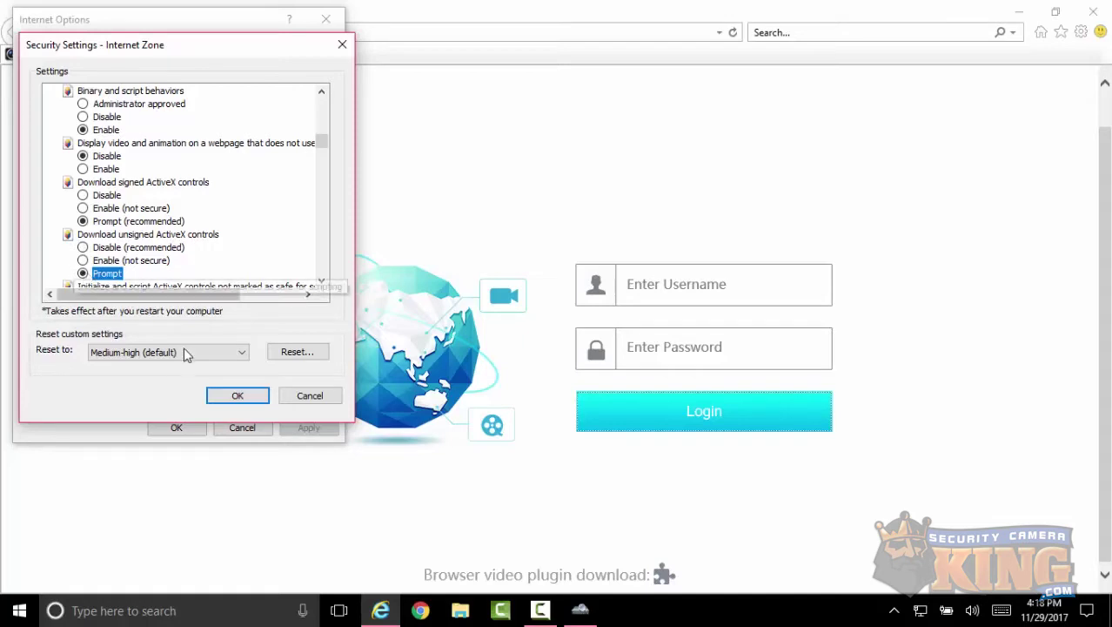
click(237, 395)
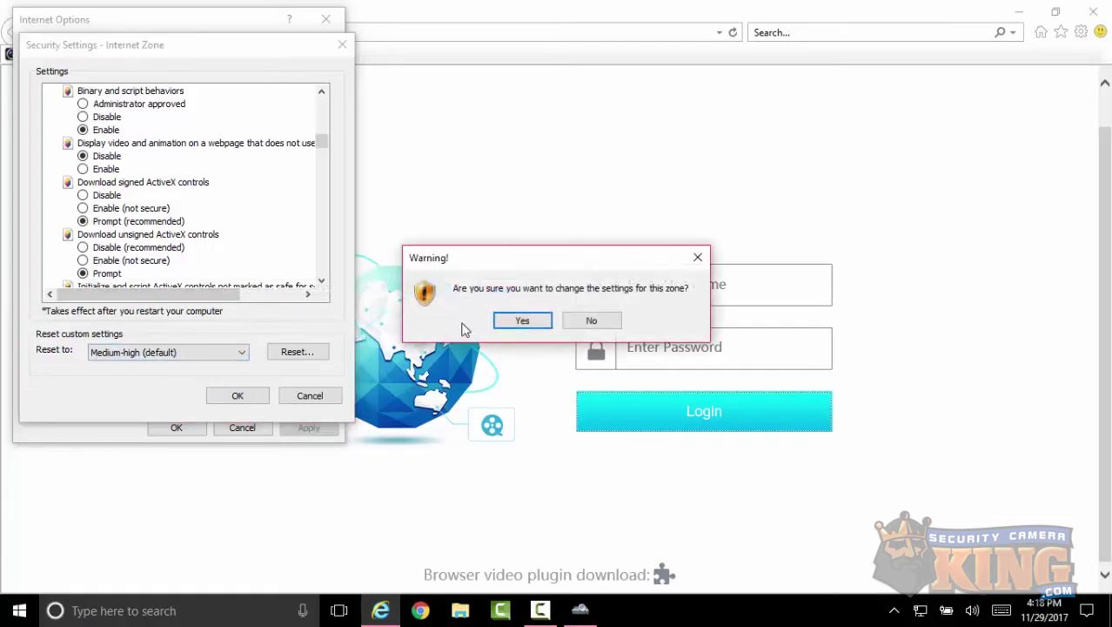
click(515, 324)
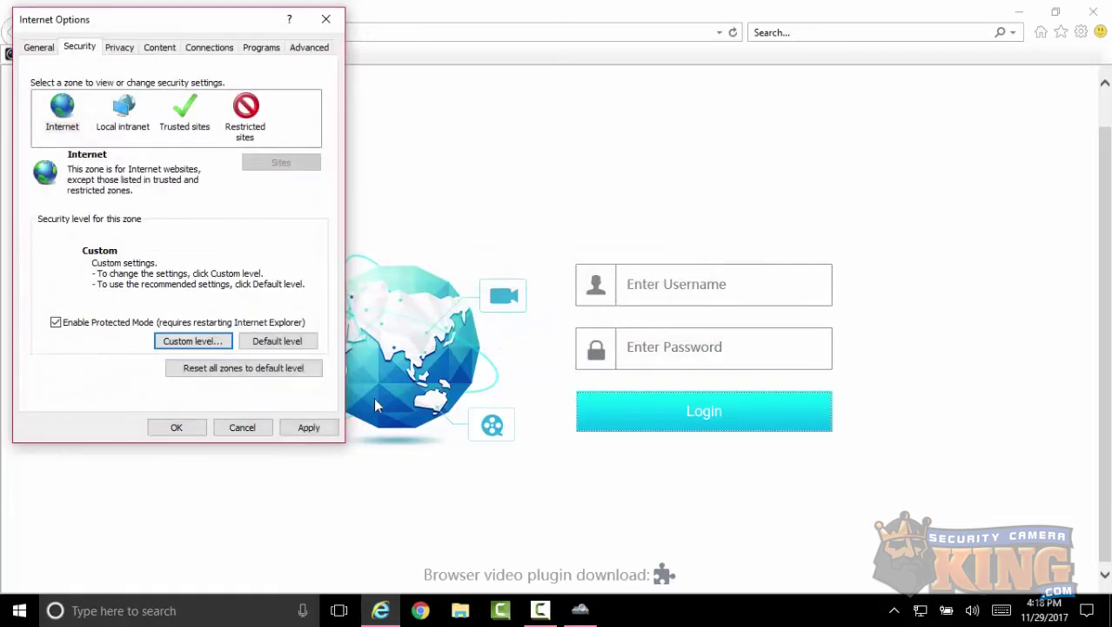
click(314, 427)
click(176, 427)
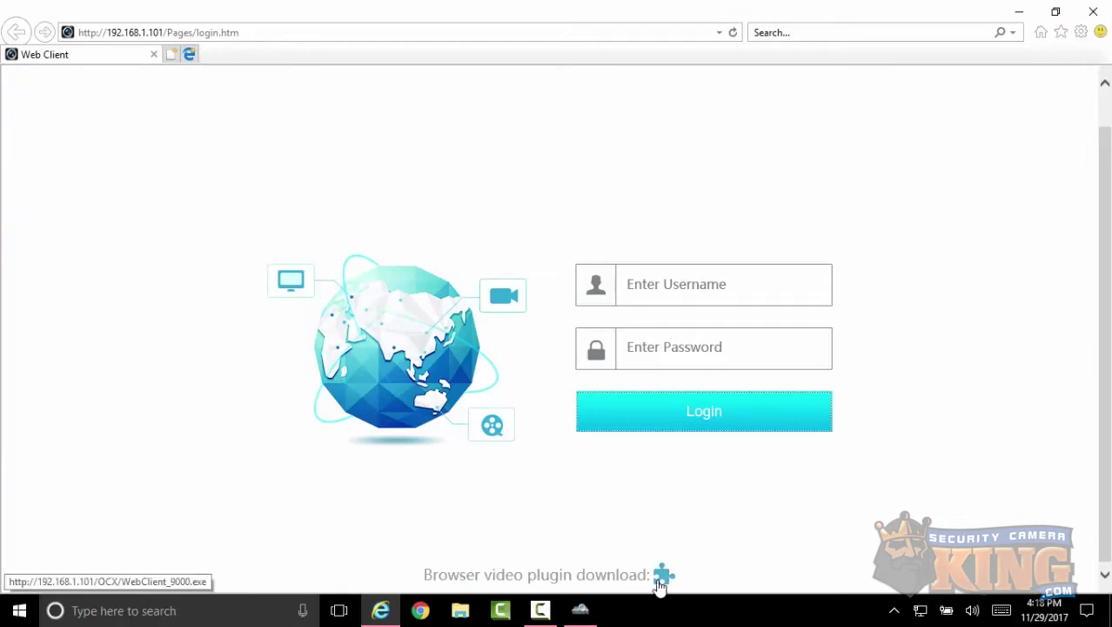
- Download WebClient_9000.exe from the login page's plugin icon and run the installer
click(663, 581)
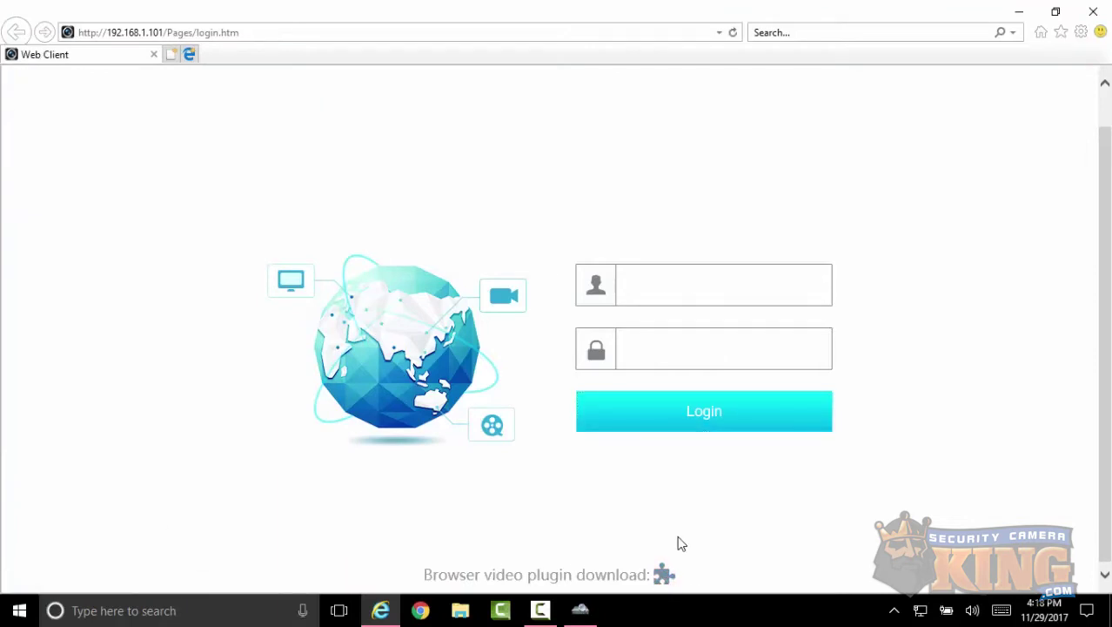
click(772, 576)
- Reload the login page and sign in with the DVR username and password
click(733, 33)
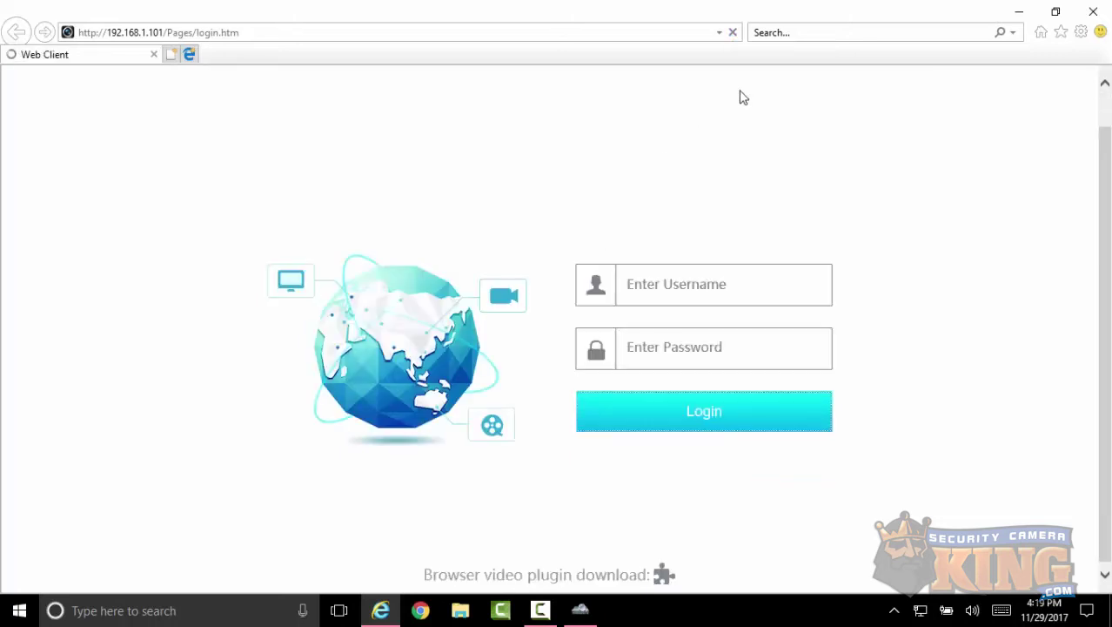
click(659, 280)
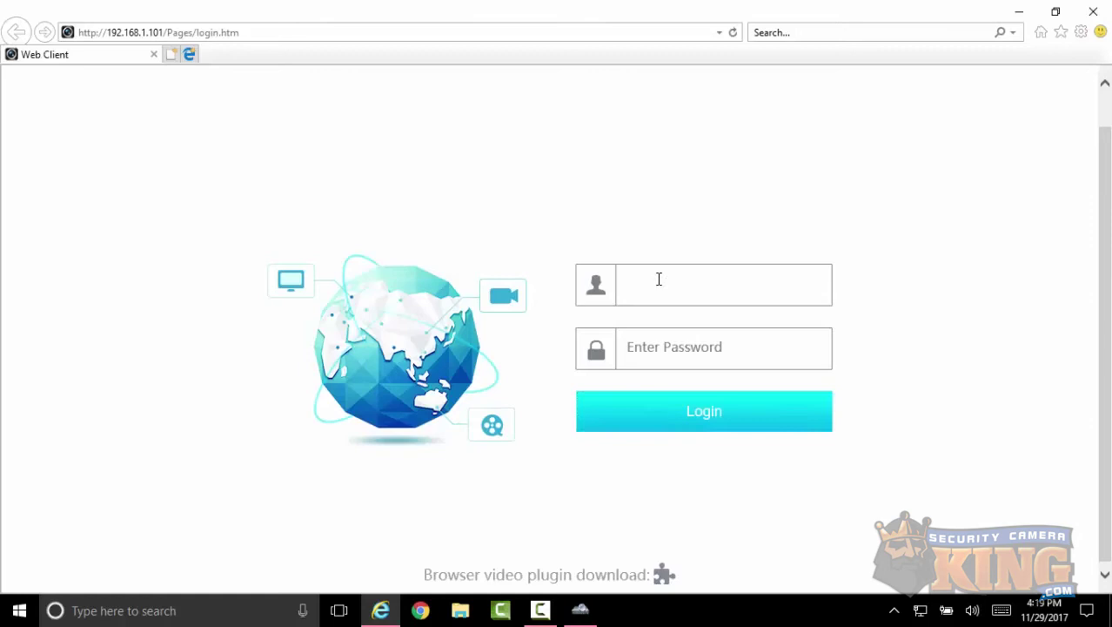
key(Tab)
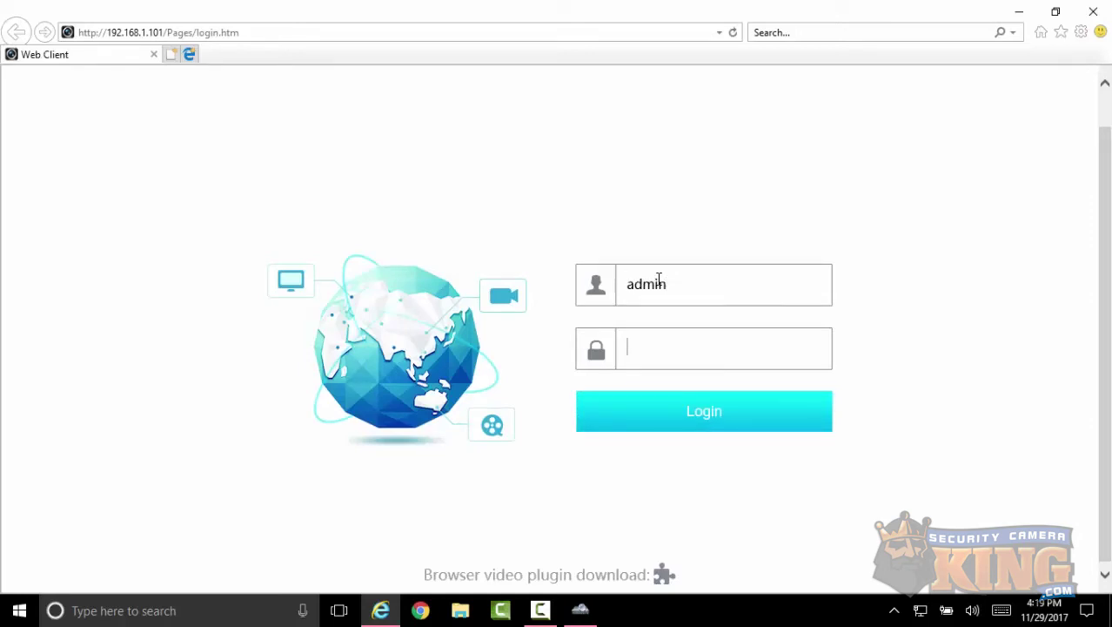
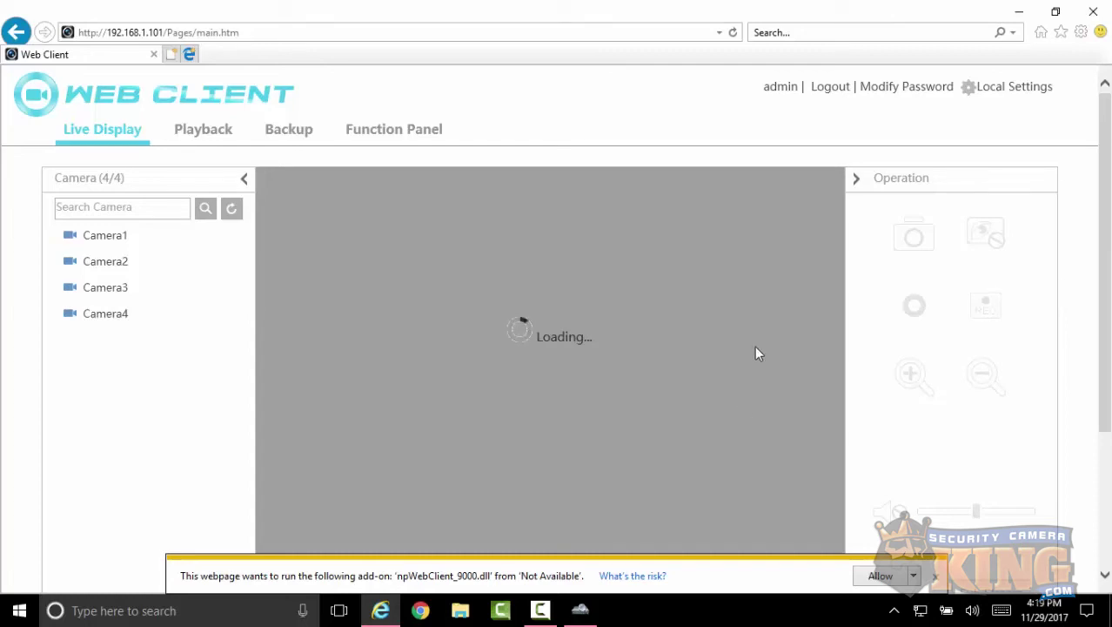
- Allow the npWebClient_9000.dll add-on so Camera1's live feed plays
click(915, 576)
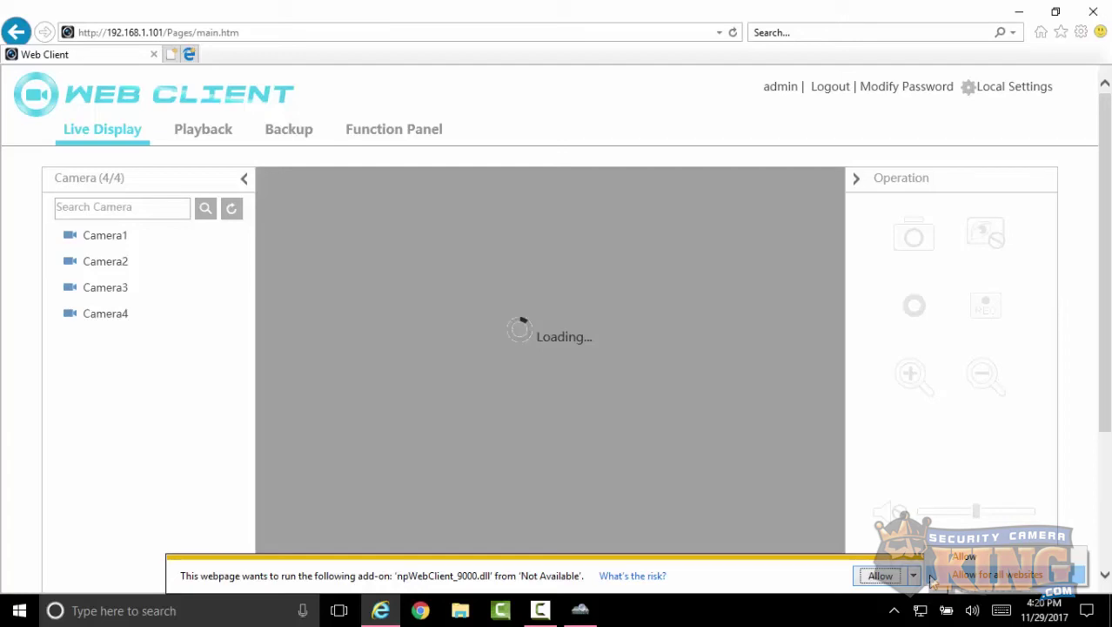
click(944, 578)
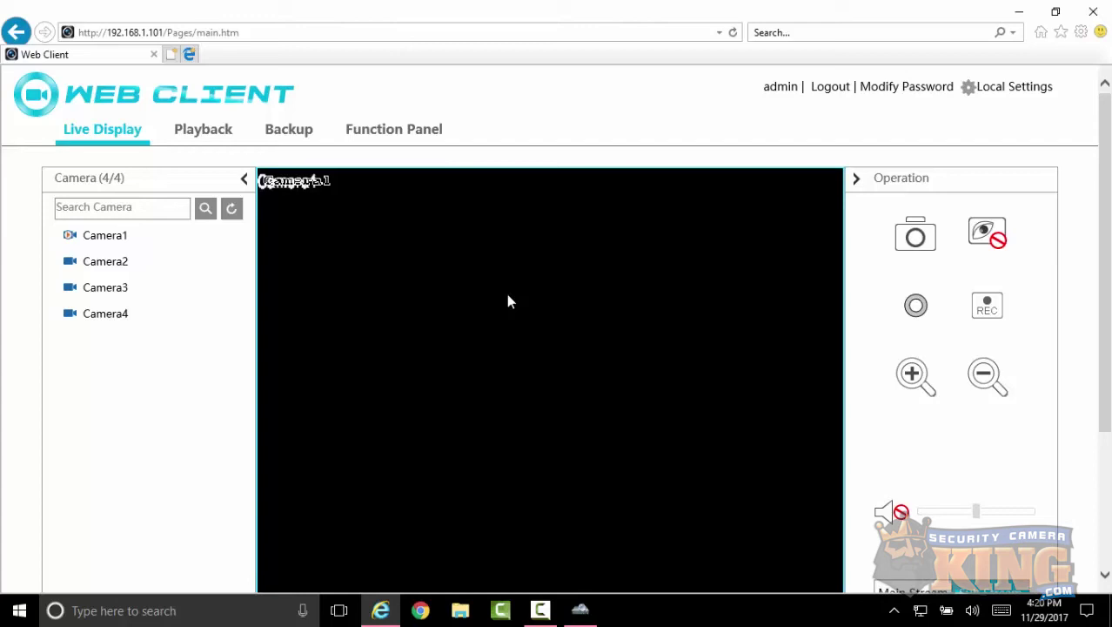
- Switch to the Function Panel tab to reveal the settings categories
click(383, 138)
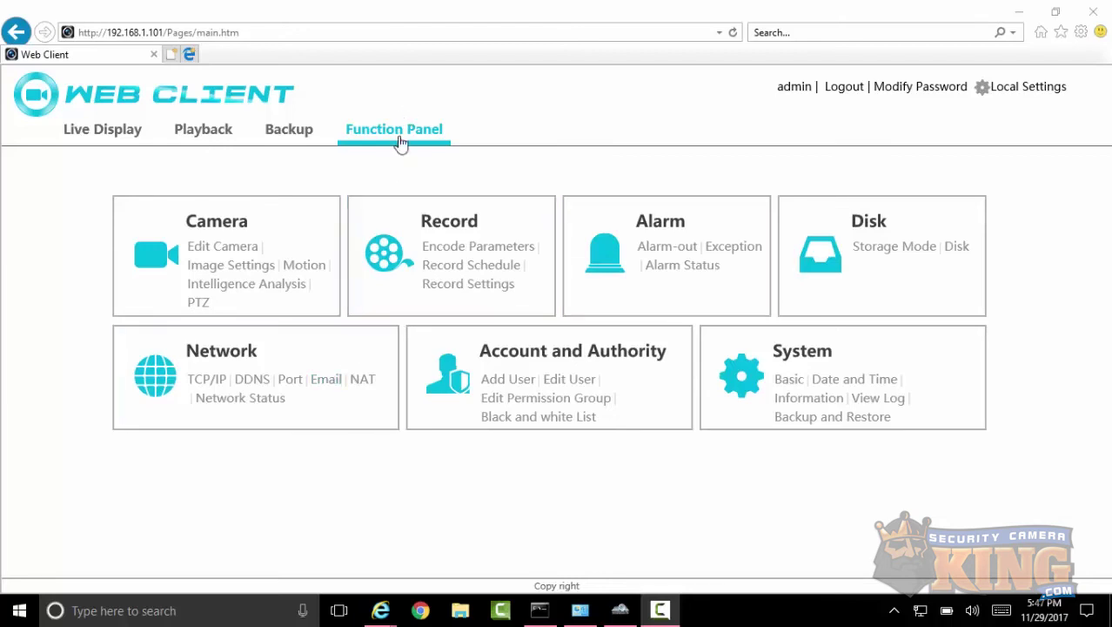
- In Network > Port, change HTTP port 80 to 95 and server port 6036 to 6040, then apply
click(294, 381)
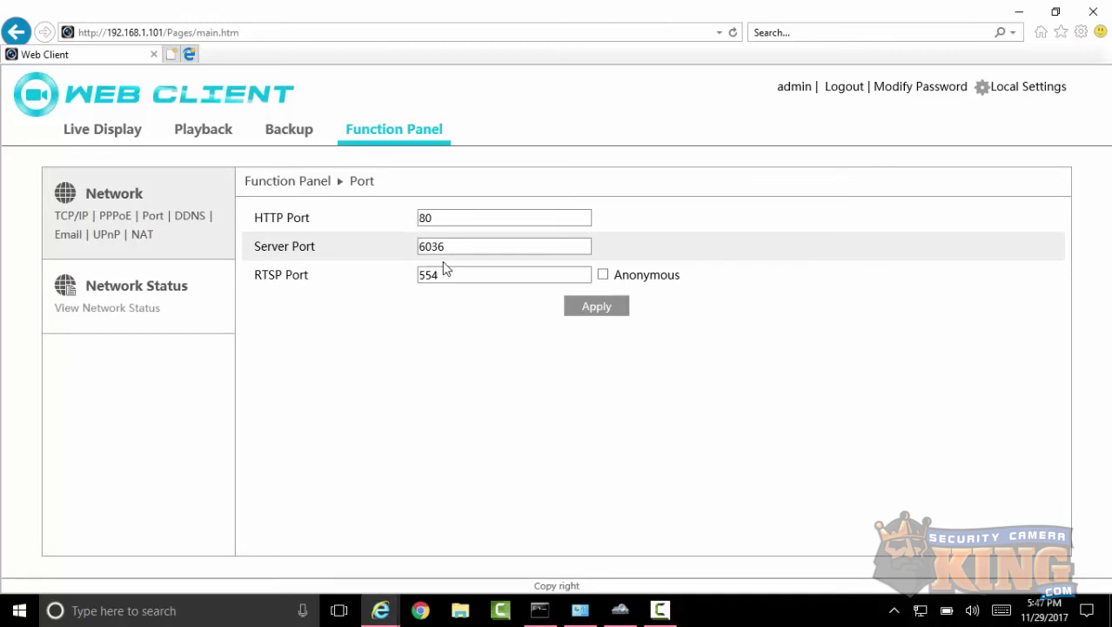
drag(437, 275, 422, 286)
double_click(426, 245)
click(433, 218)
double_click(432, 218)
key(BackSpace)
text(95)
double_click(464, 249)
text(60)
click(574, 309)
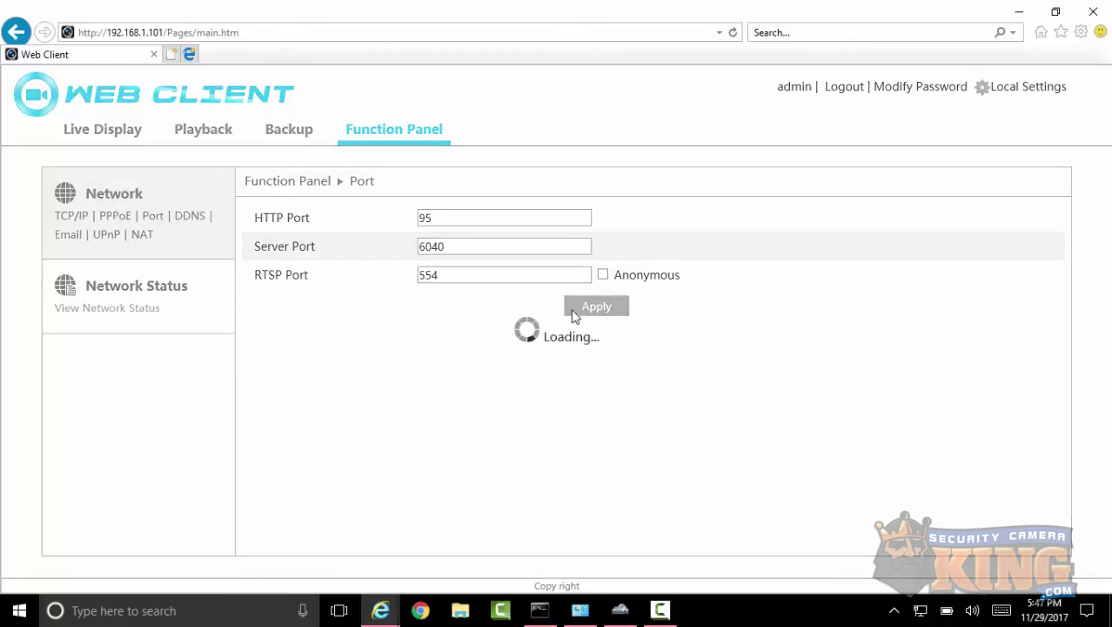
click(621, 378)
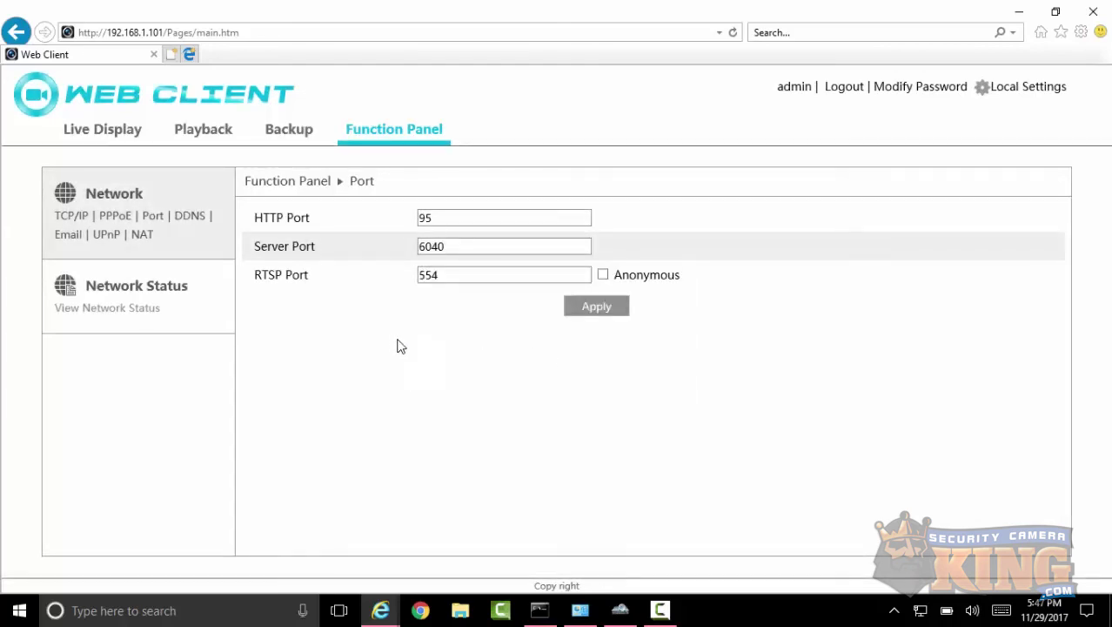
- Reload the Web Client and find the page unreachable after the port change
click(385, 145)
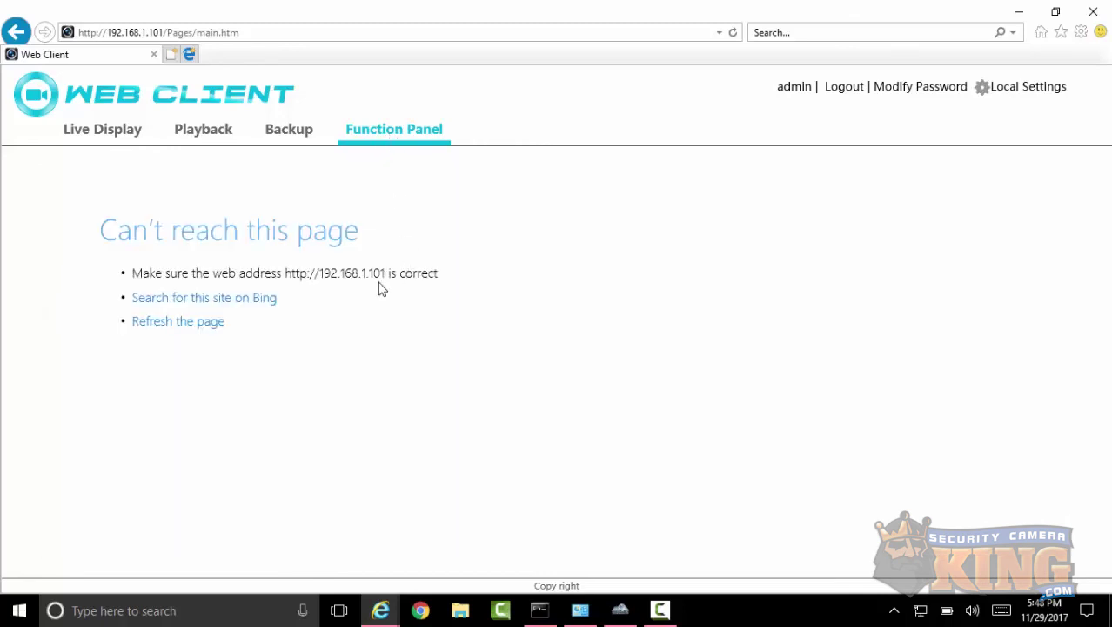
drag(386, 273, 283, 272)
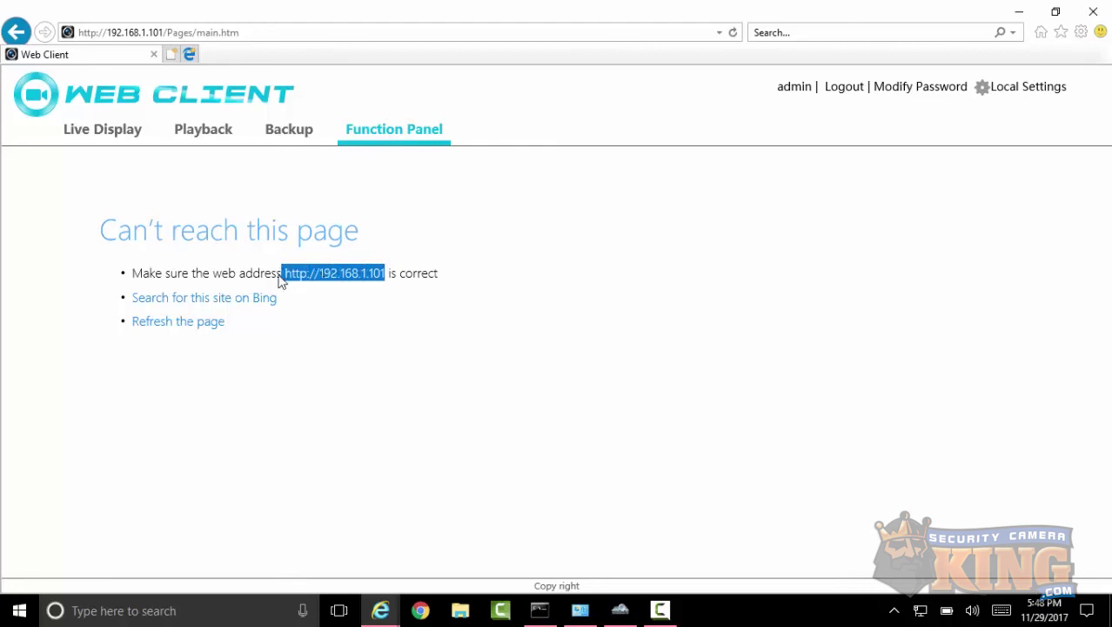
click(330, 367)
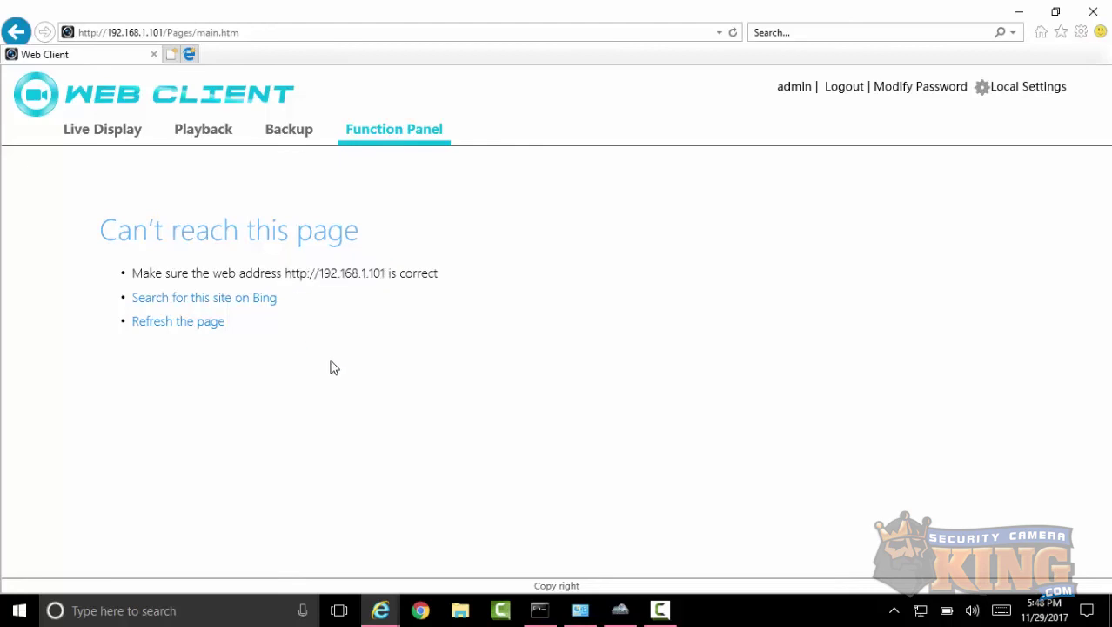
- Replace /Pages/main.htm in the address with :95 after 192.168.1.101
click(166, 32)
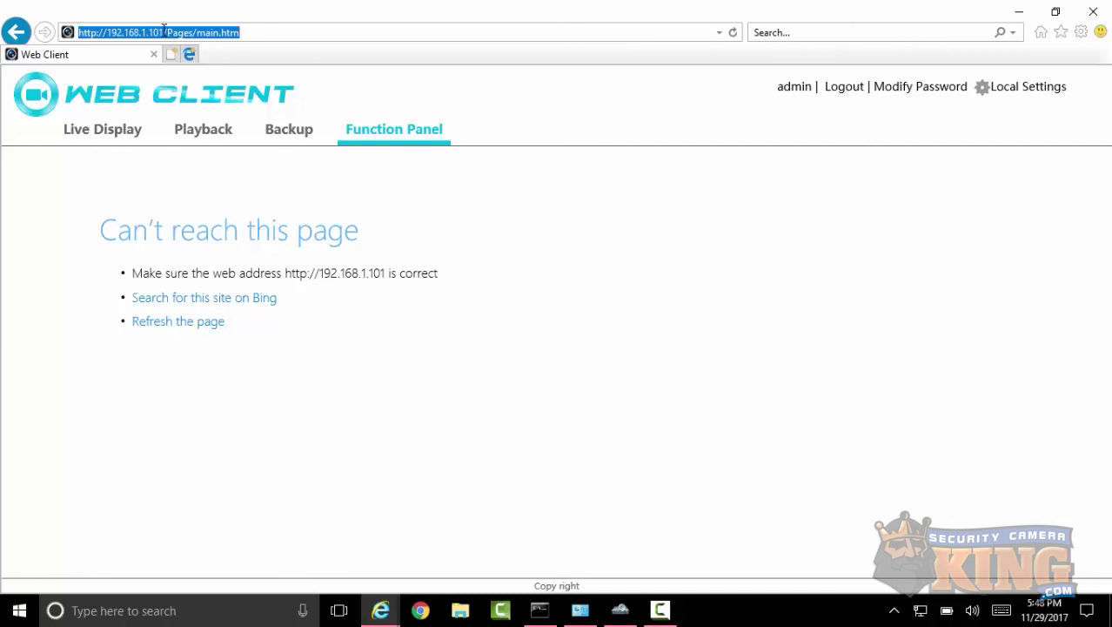
click(164, 32)
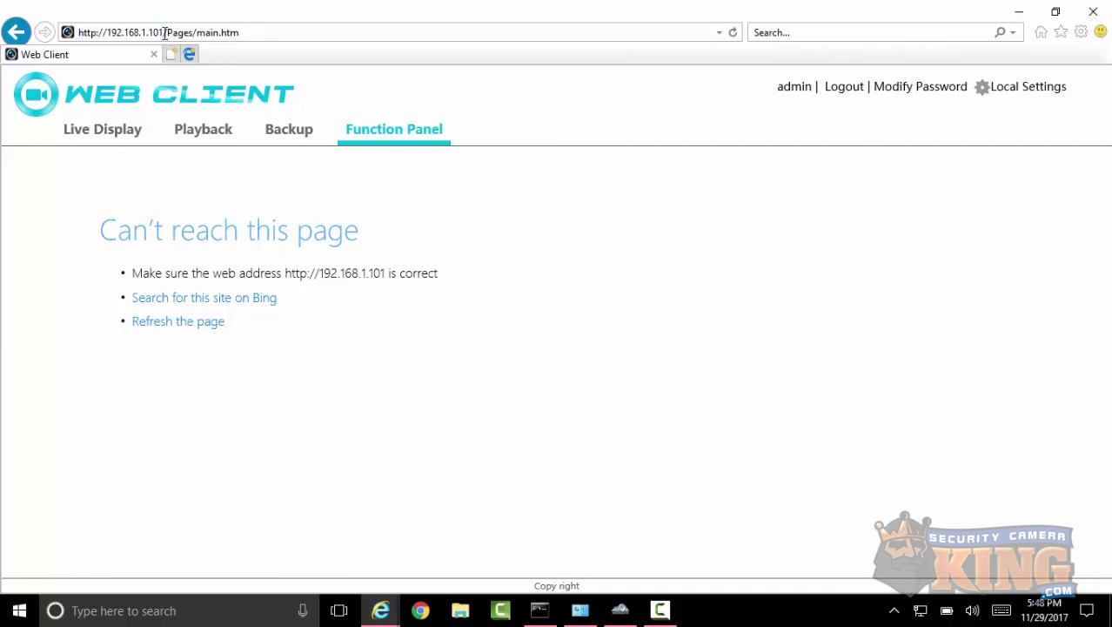
drag(165, 33, 265, 34)
key(BackSpace)
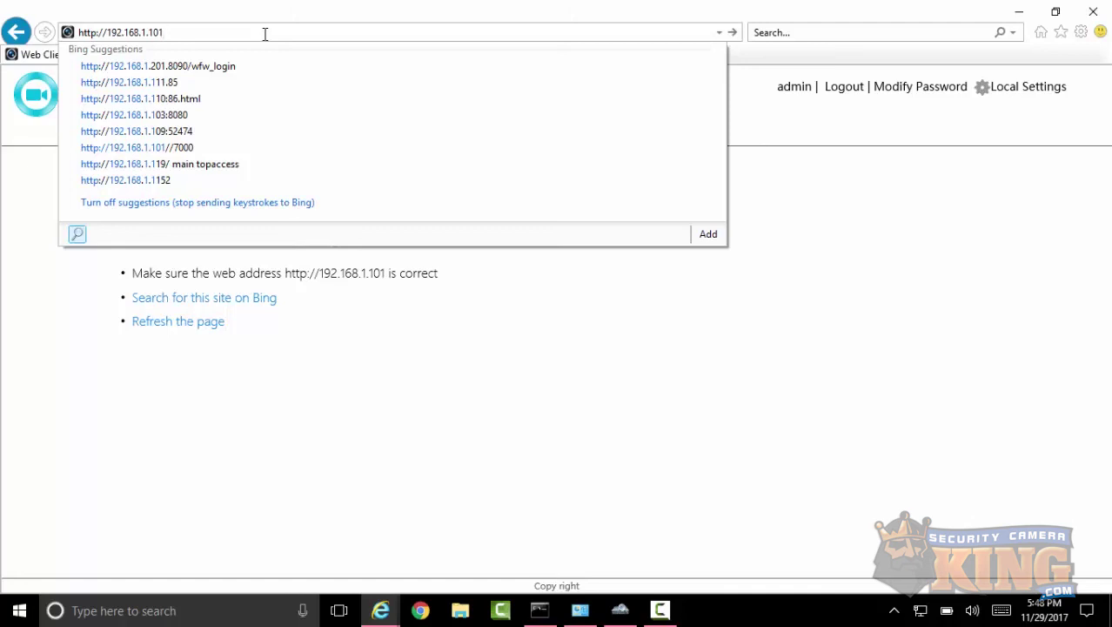
text(:)
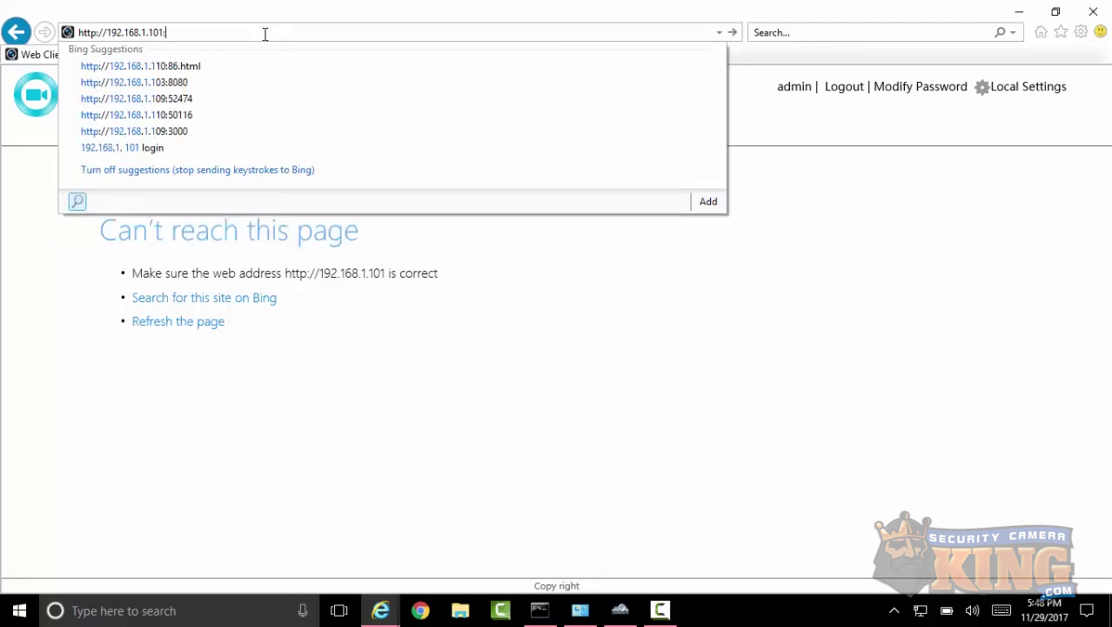
text(95)
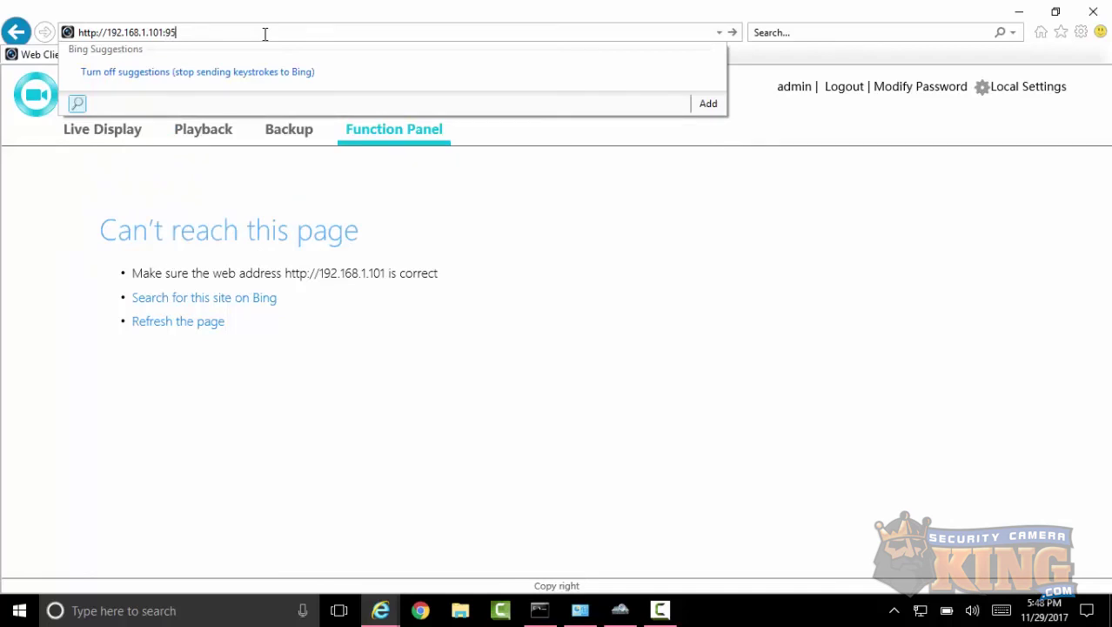
- Load 192.168.1.101:95 and verify the Port page shows HTTP 95, server 6040, RTSP 554
click(733, 33)
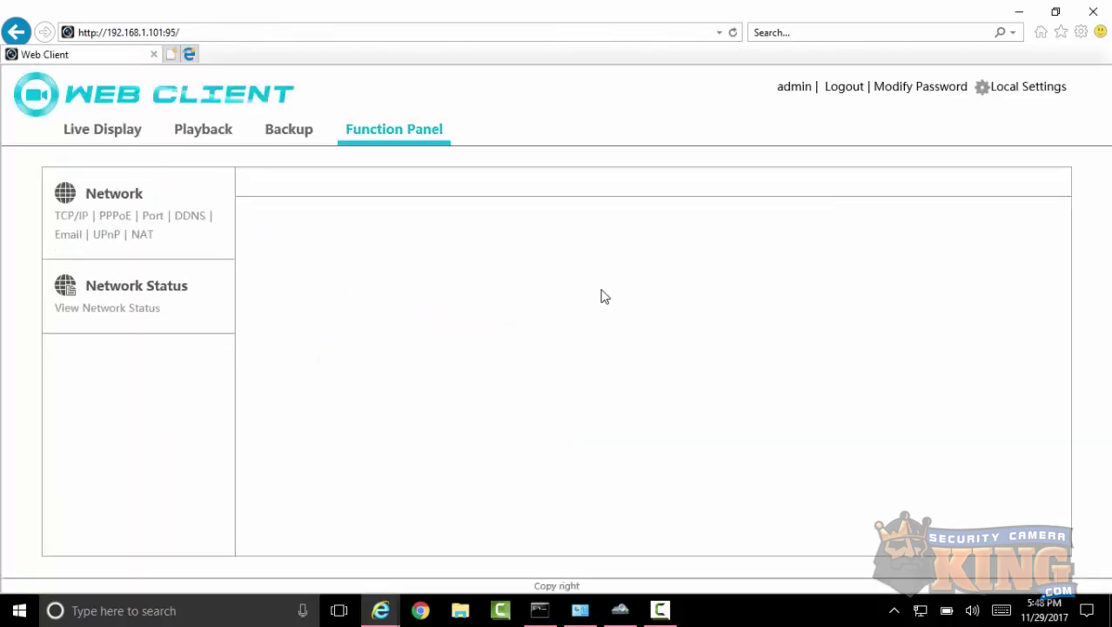
drag(437, 217, 330, 219)
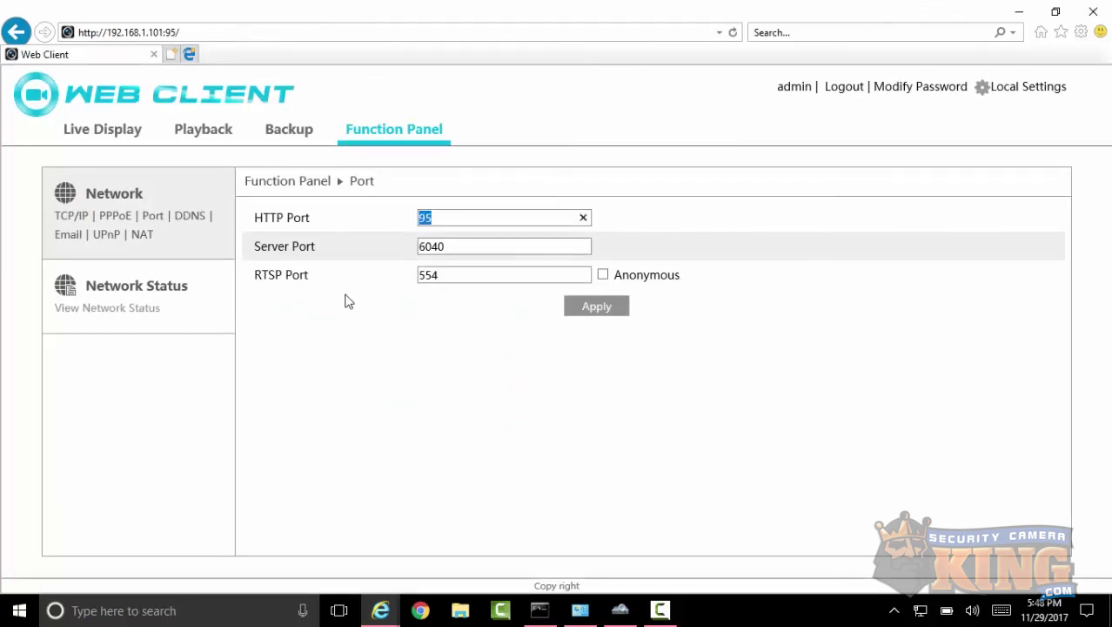
drag(453, 247, 347, 243)
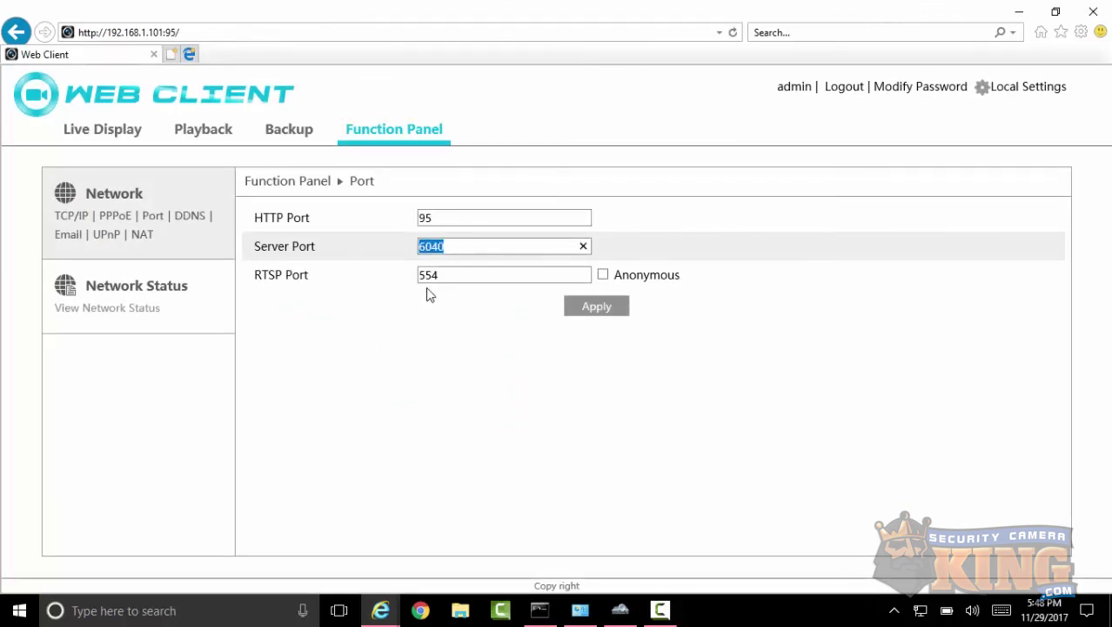
drag(441, 274, 364, 280)
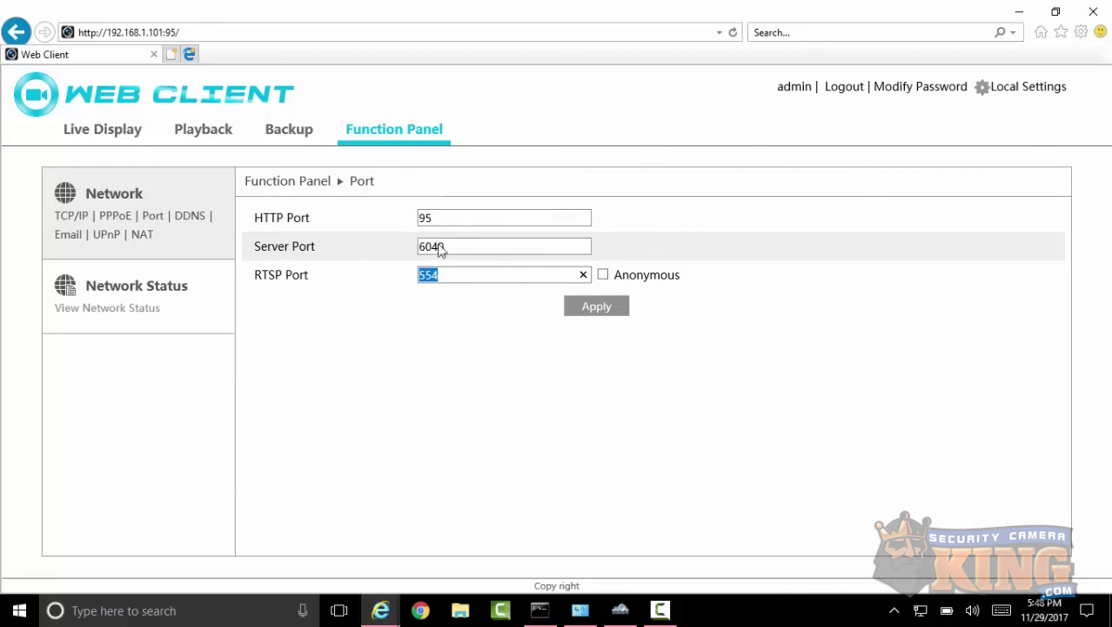